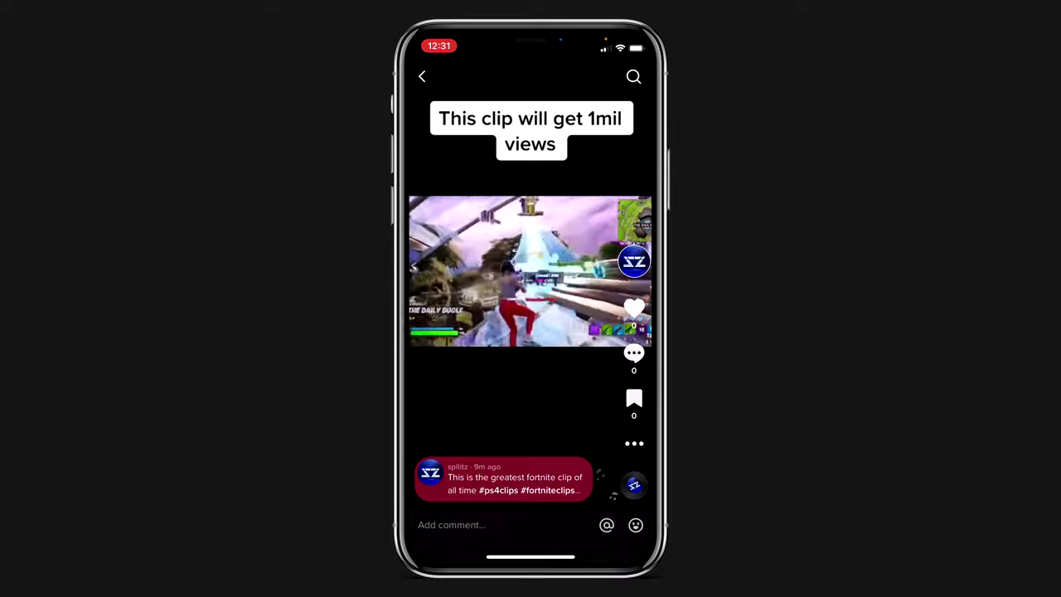
- Return to the TikTok profile and open the "Time to redeem" video
left_click(421, 77)
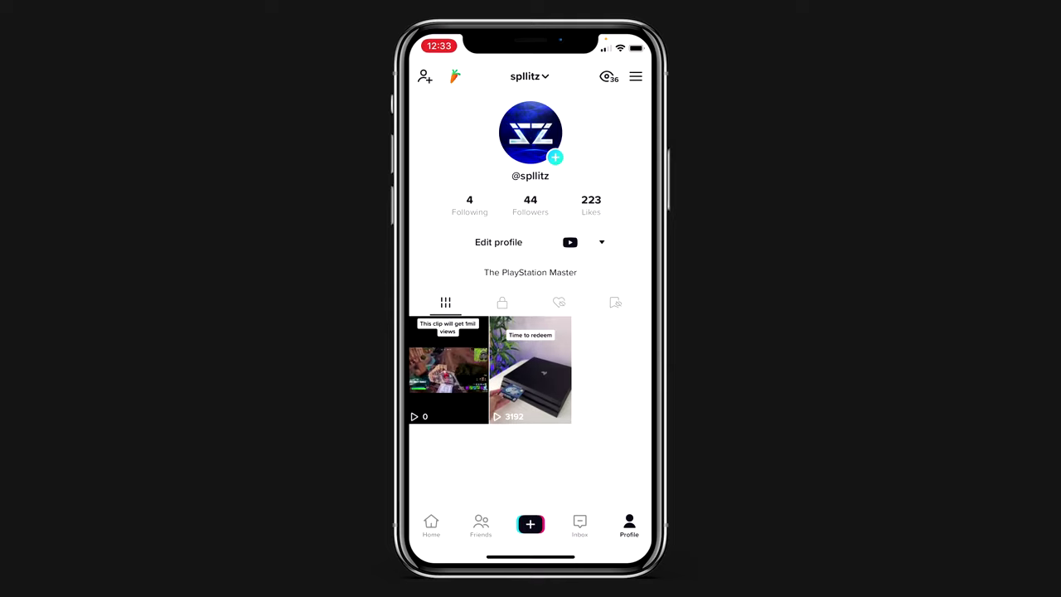
left_click(529, 369)
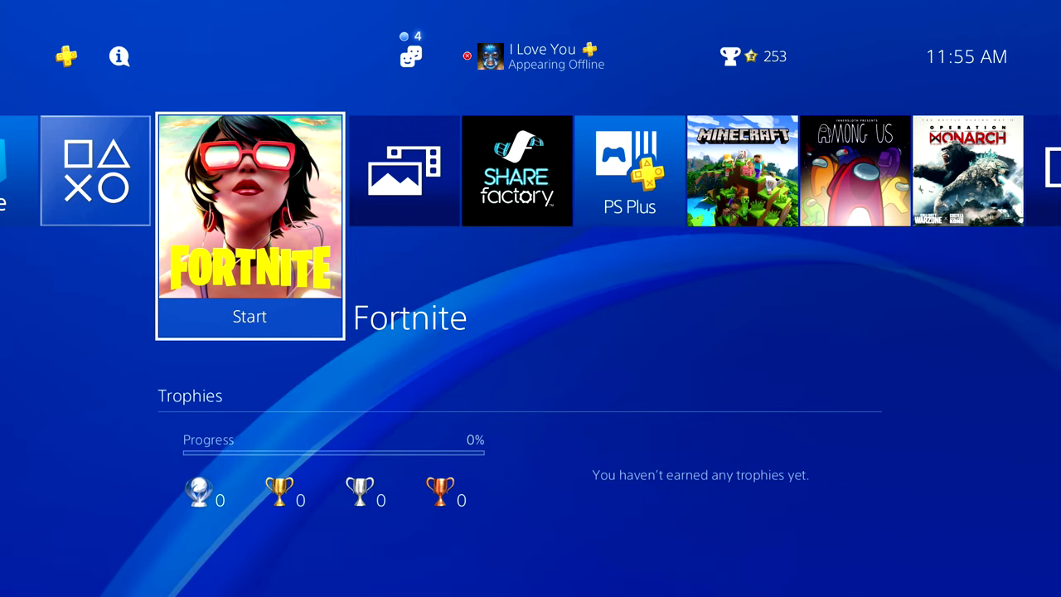
- Open all captures in the PS4 Capture Gallery and choose to share the 8-second Fortnite video clip to YouTube
key("Right")
key("Return")
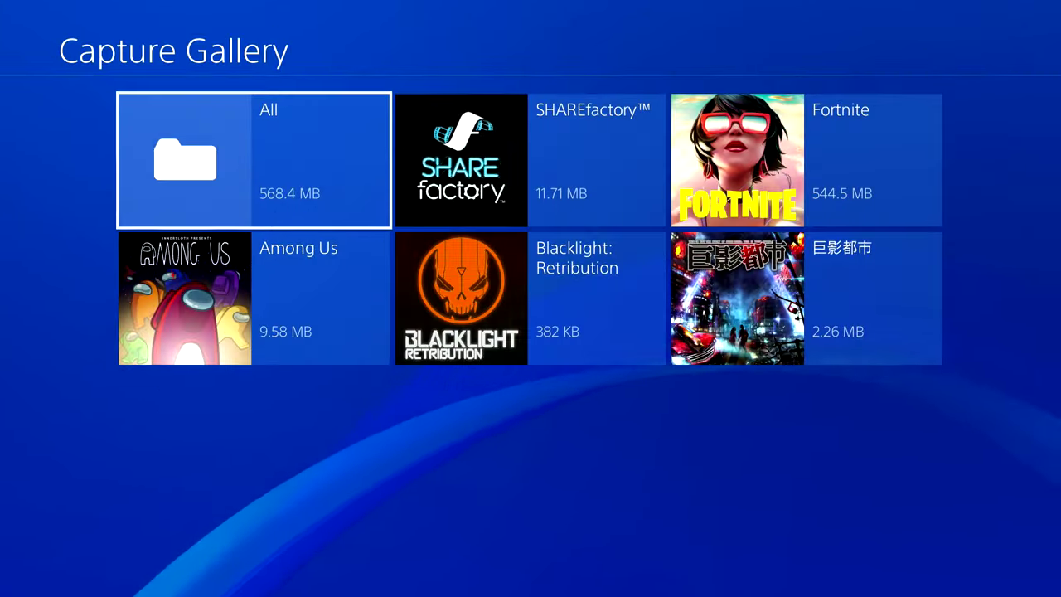
key("Return")
key("Right")
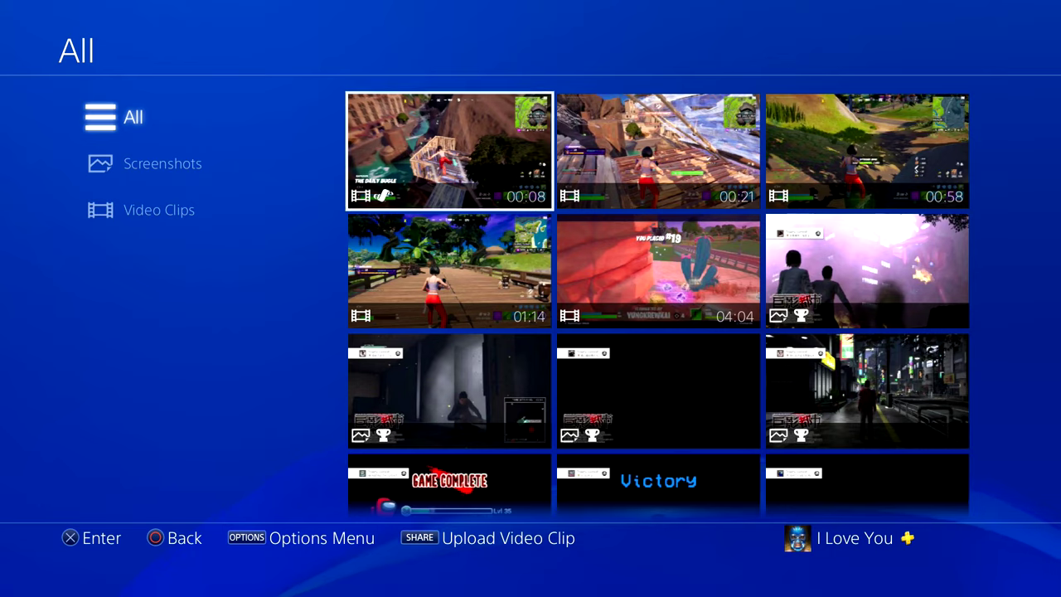
key("F1")
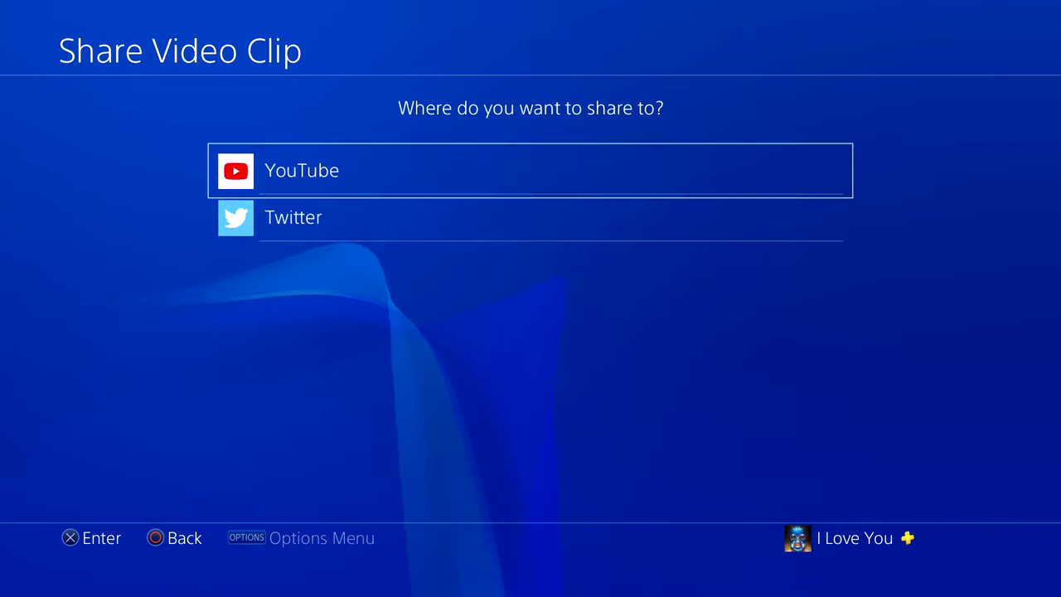
key("Return")
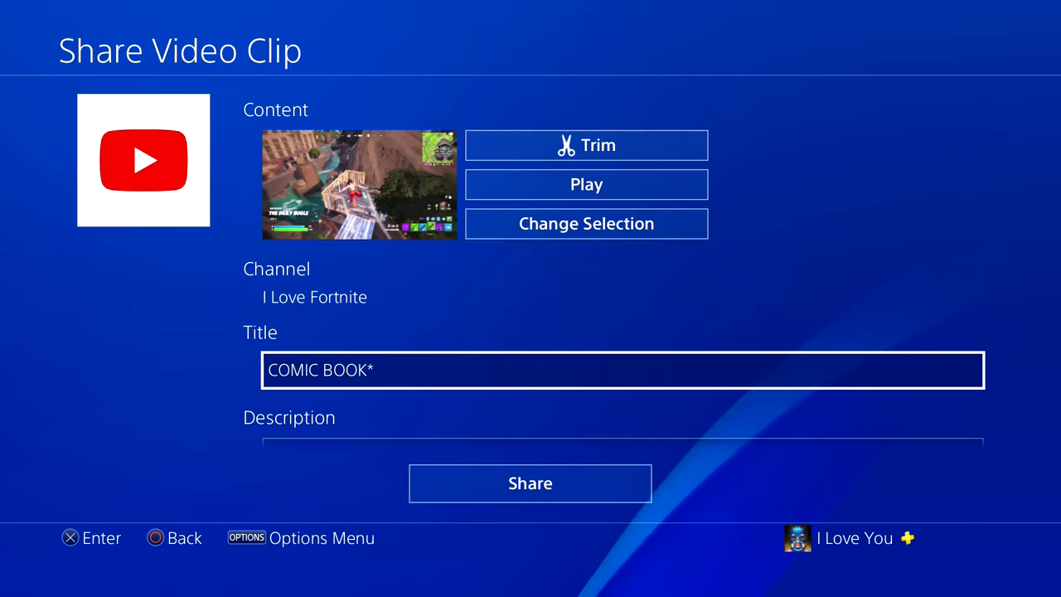
- Replace the video clip's title with "Greatest fortnite clip of all time"
key("Return")
key("BackSpace")
key("BackSpace")
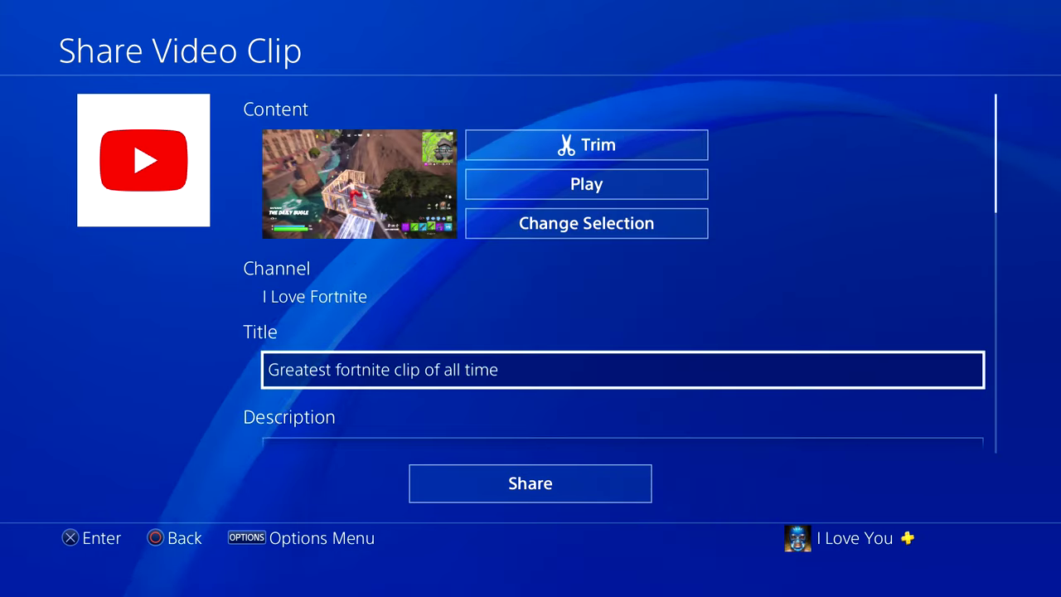
- Set the clip's privacy to Unlisted and proceed through the rest of the YouTube upload form to share it
key("Down")
key("Down")
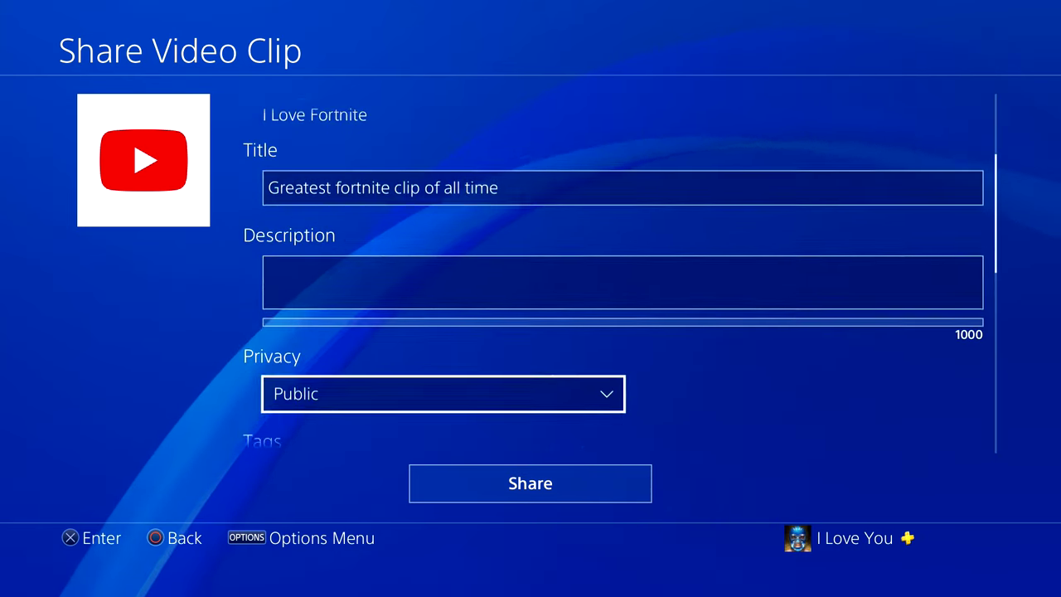
key("Return")
key("Down")
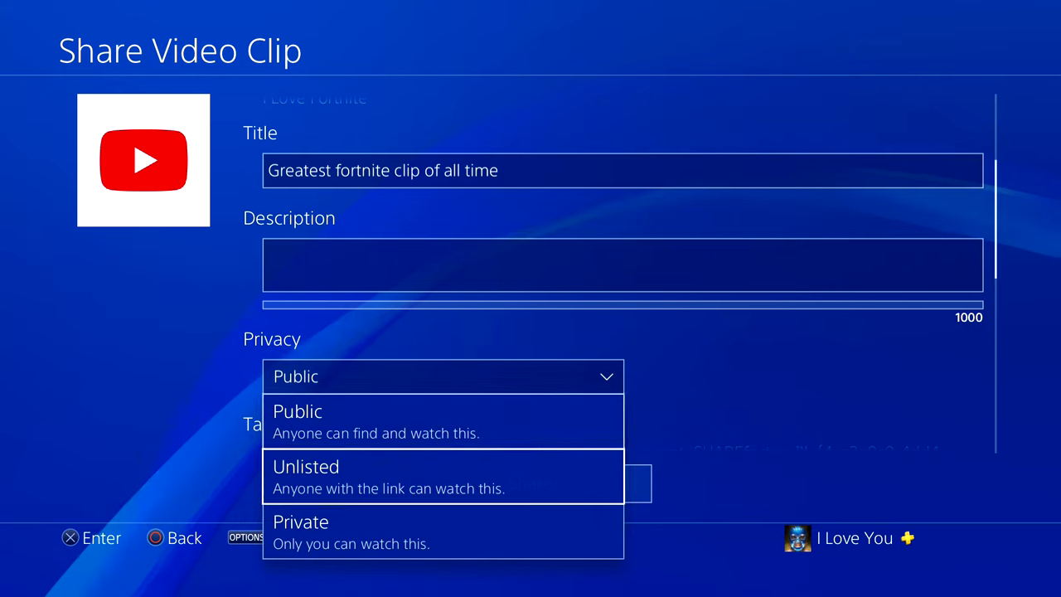
key("Return")
key("Down")
key("Down")
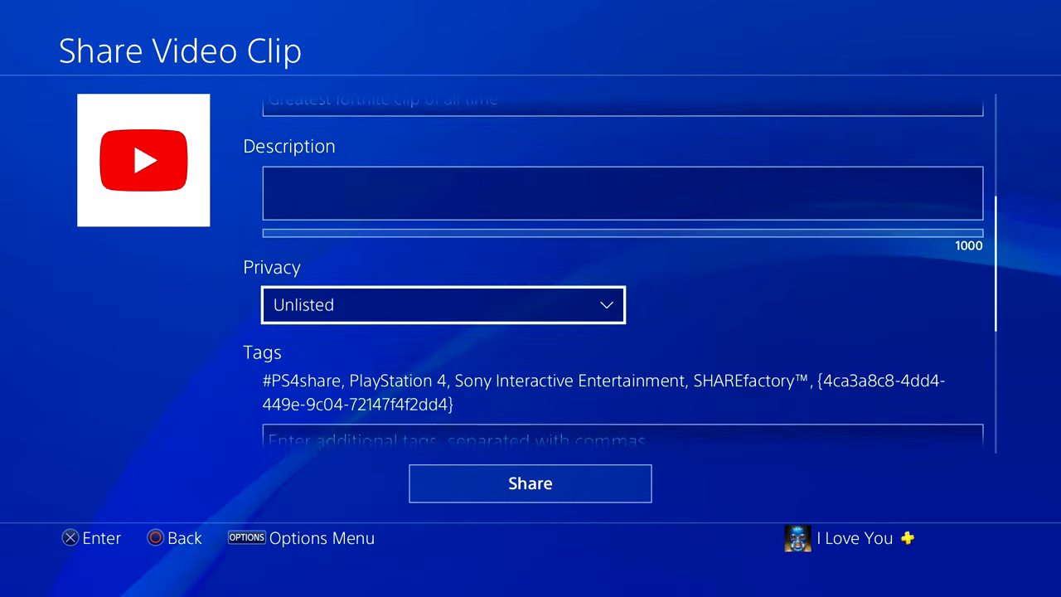
key("Down")
key("Down")
key("Down")
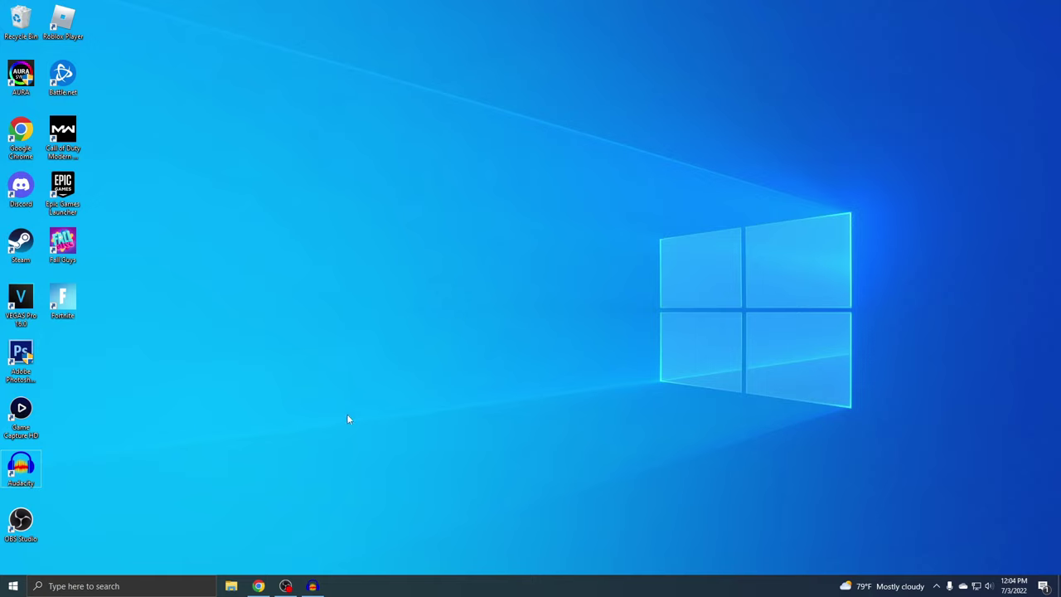
- Switch to Chrome on the PC and open the channel's content list in YouTube Studio
left_click(259, 586)
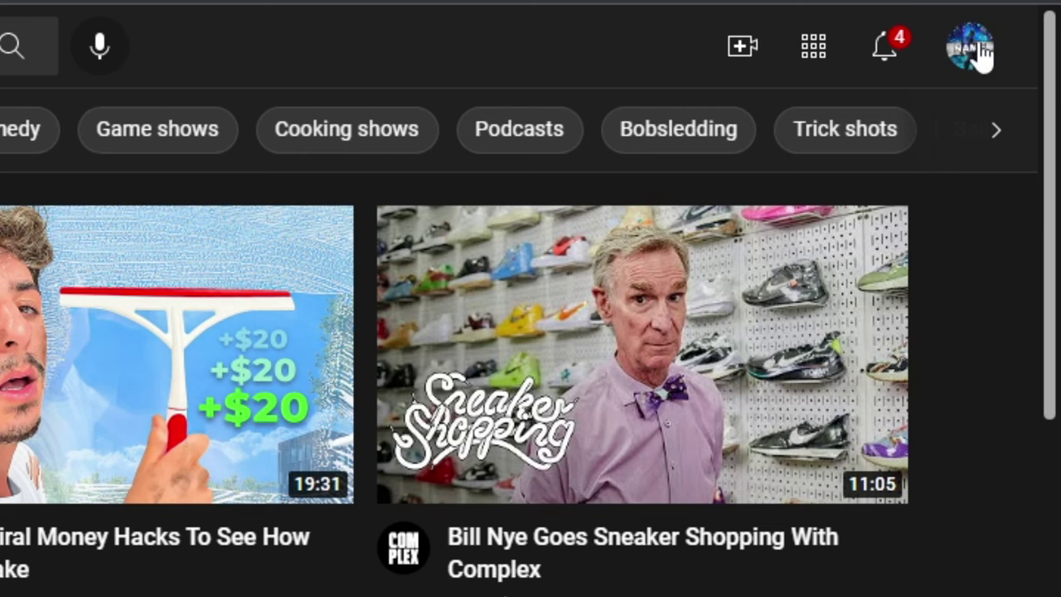
left_click(972, 48)
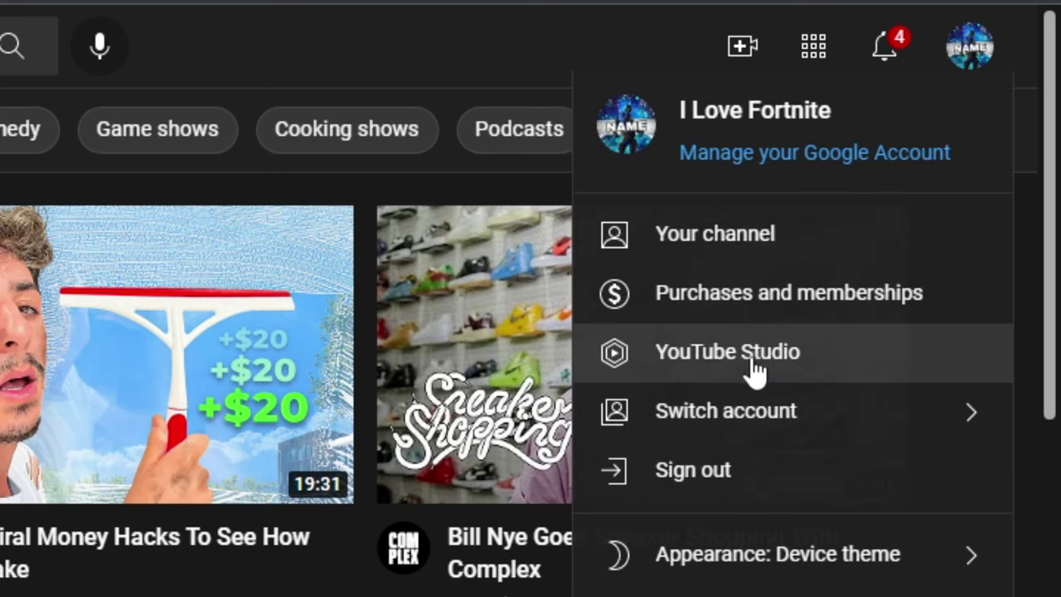
left_click(742, 364)
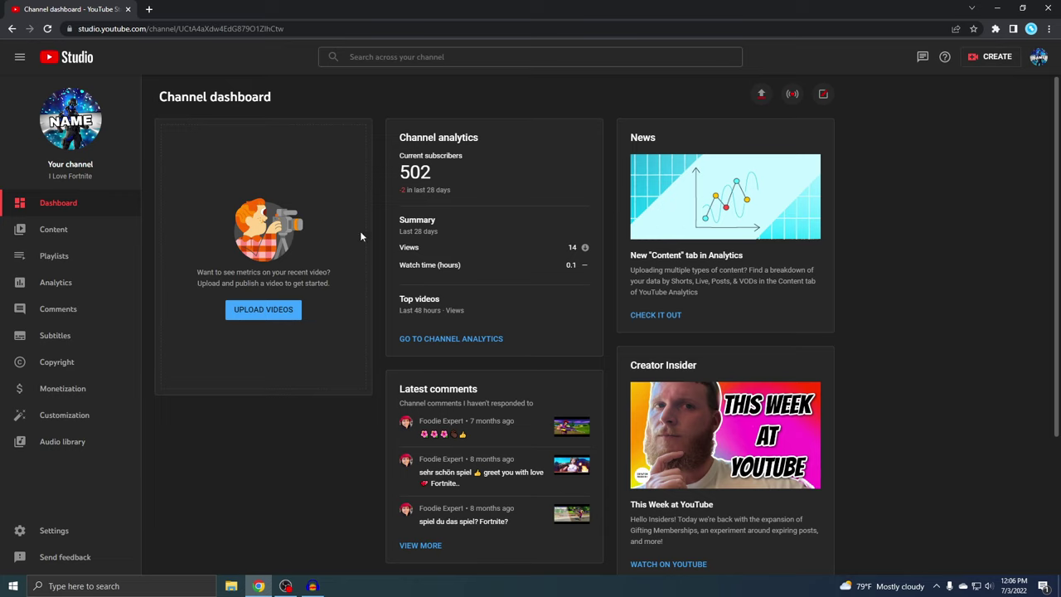
left_click(48, 236)
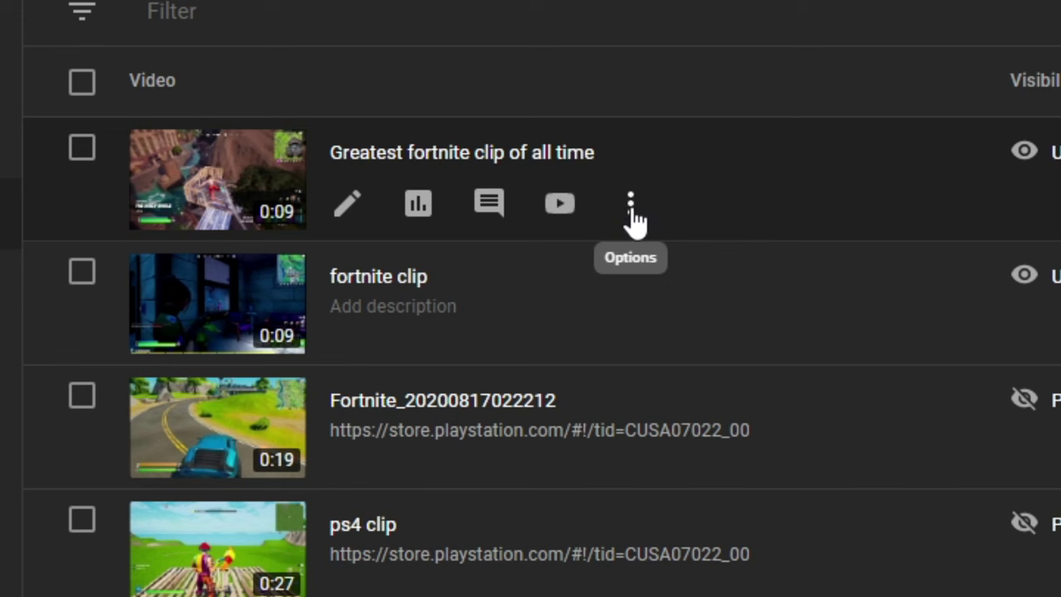
- Download "Greatest fortnite clip of all time" to the Desktop as an MP4 and open the downloaded file
left_click(631, 218)
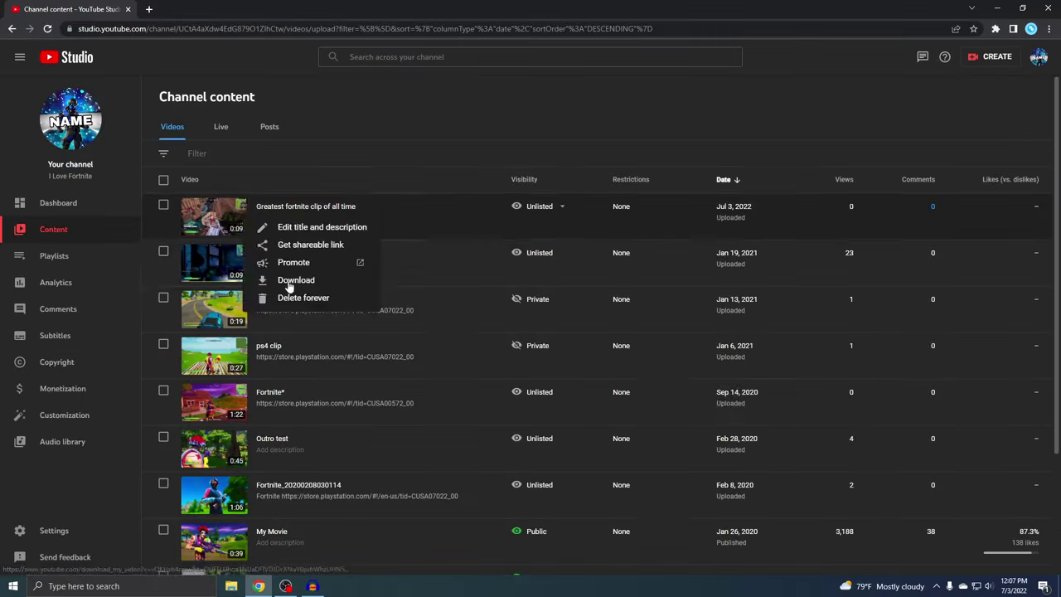
left_click(292, 280)
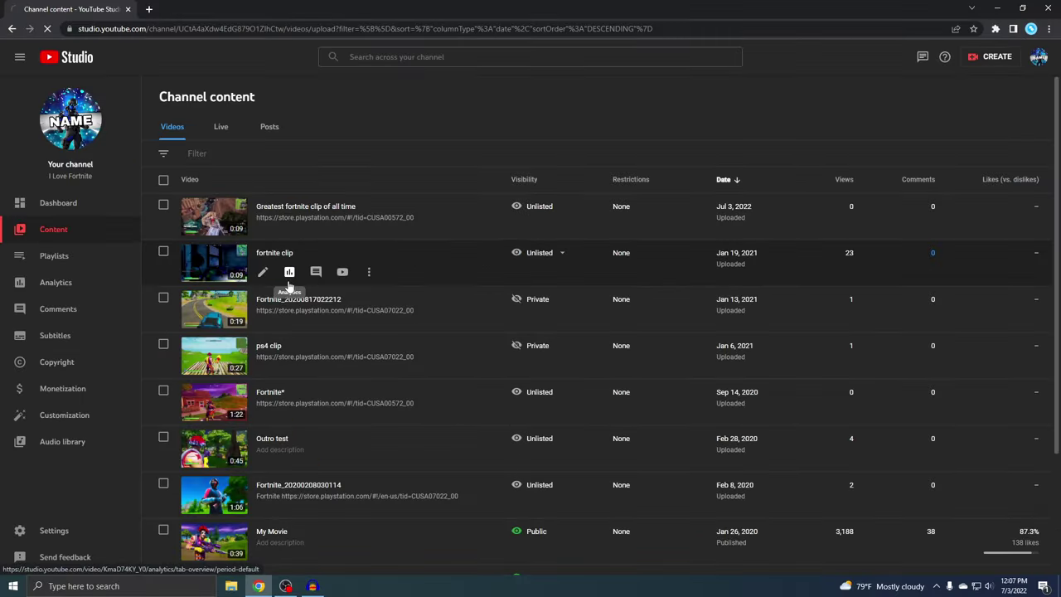
left_click(44, 85)
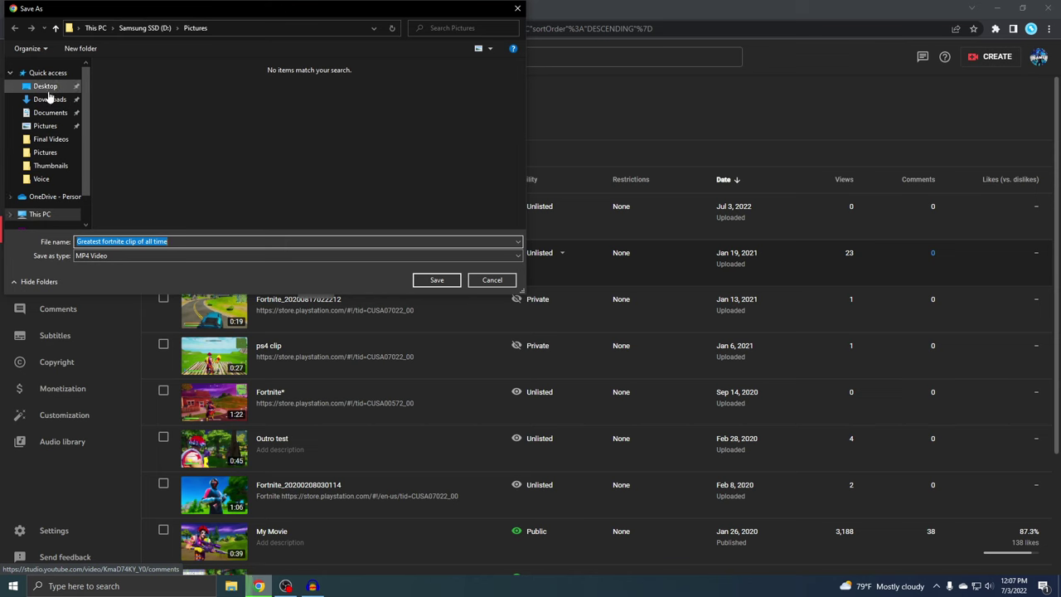
left_click(435, 281)
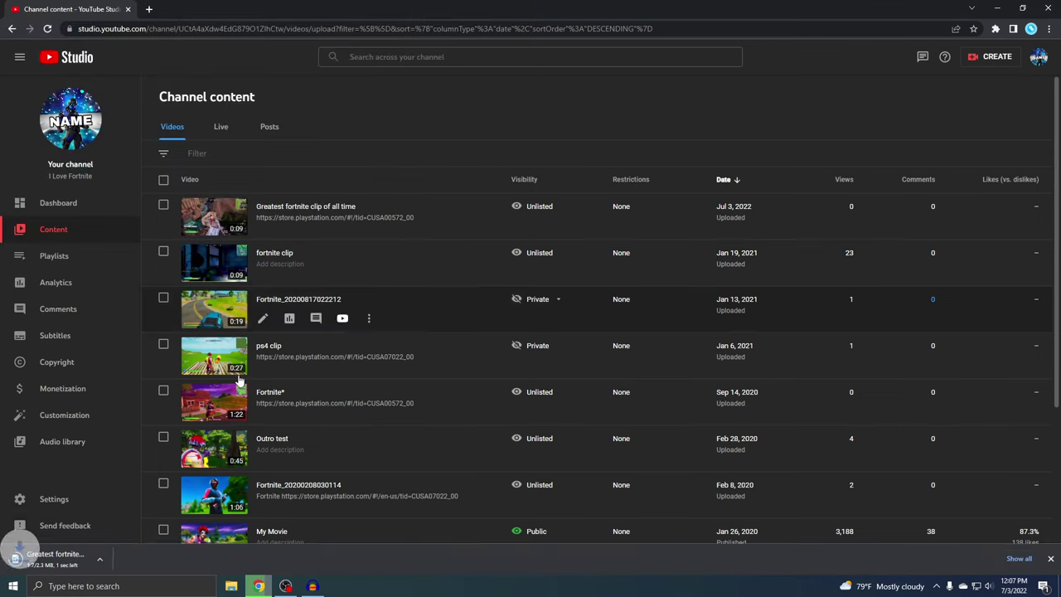
left_click(997, 8)
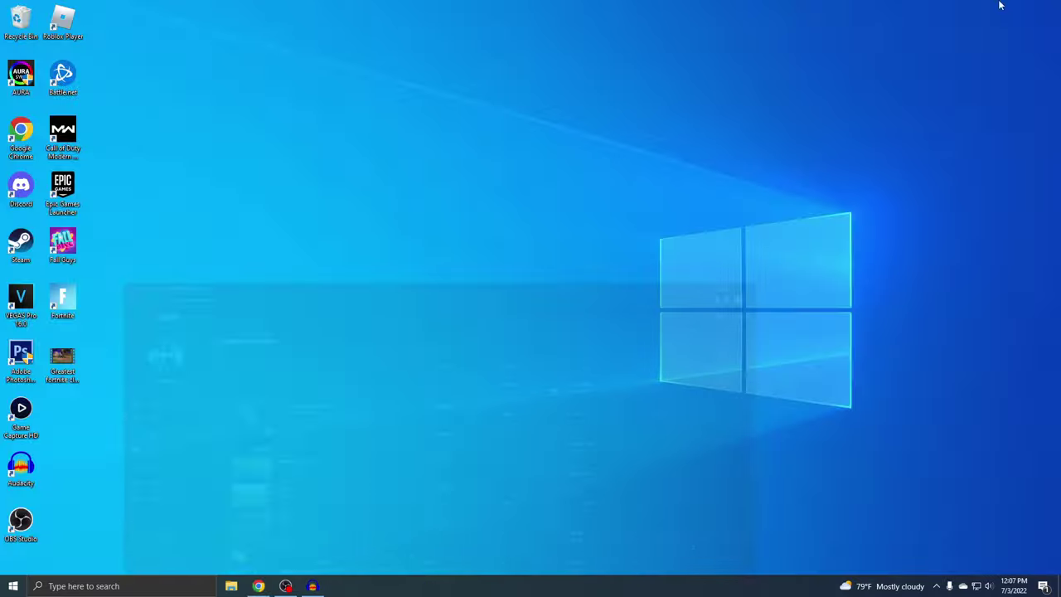
double_click(62, 361)
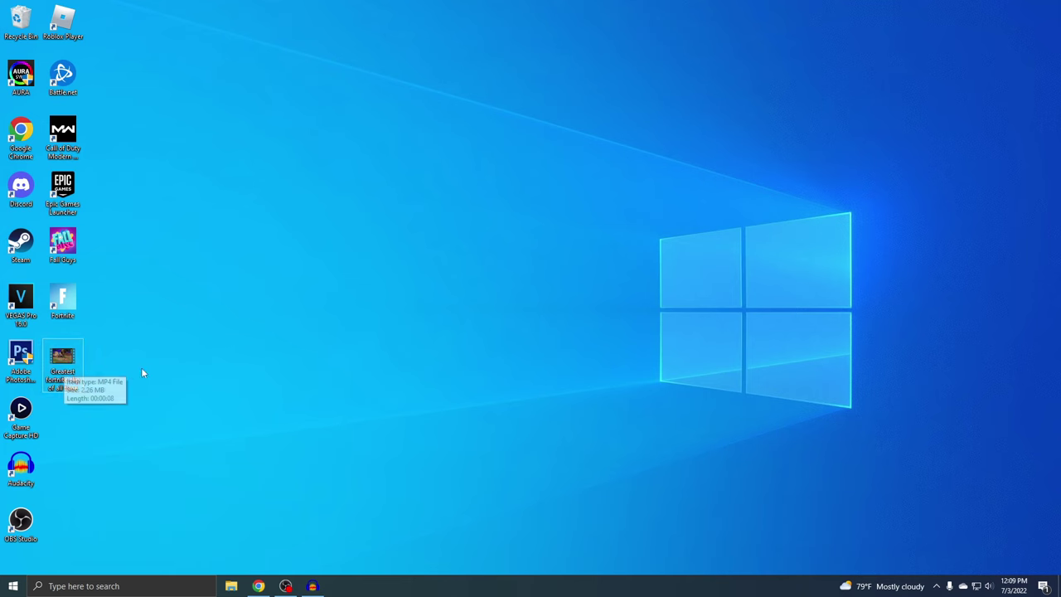
- Switch to TikTok in Chrome and load "Greatest fortnite clip of all time" from the Desktop as a new video upload
left_click(259, 586)
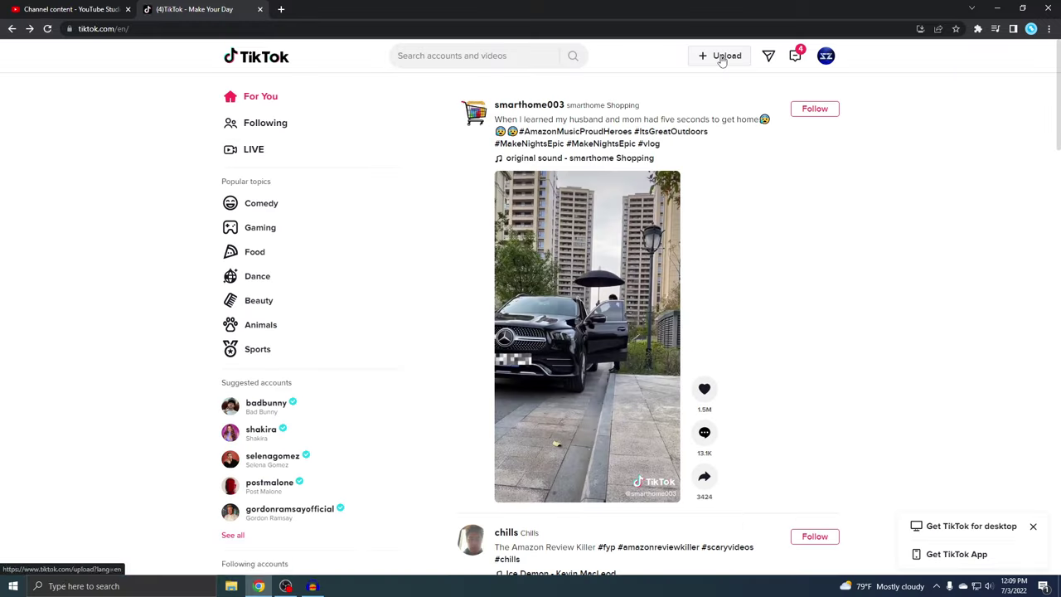
left_click(500, 96)
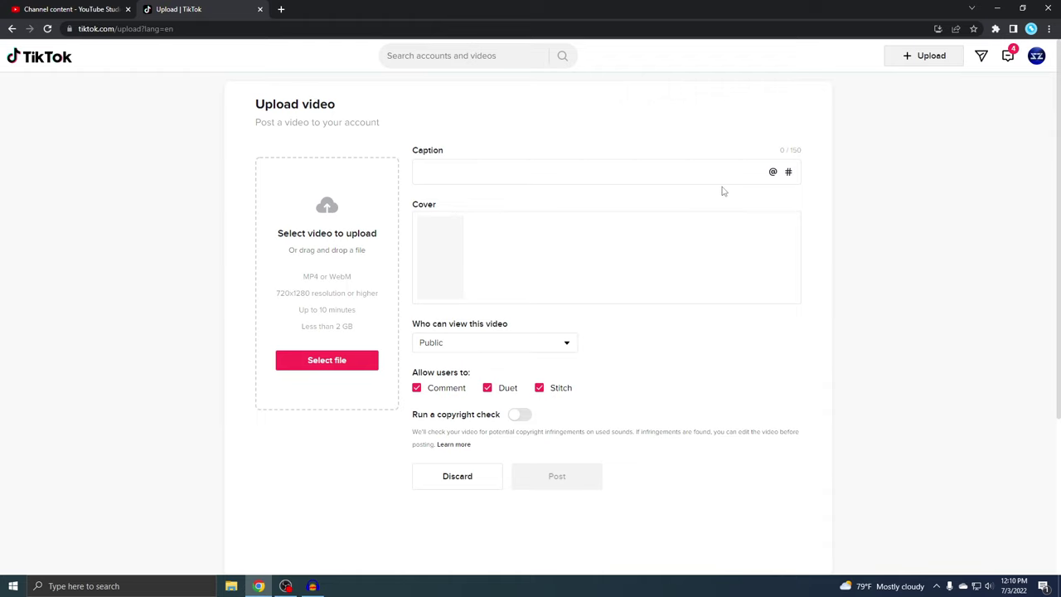
left_click(330, 246)
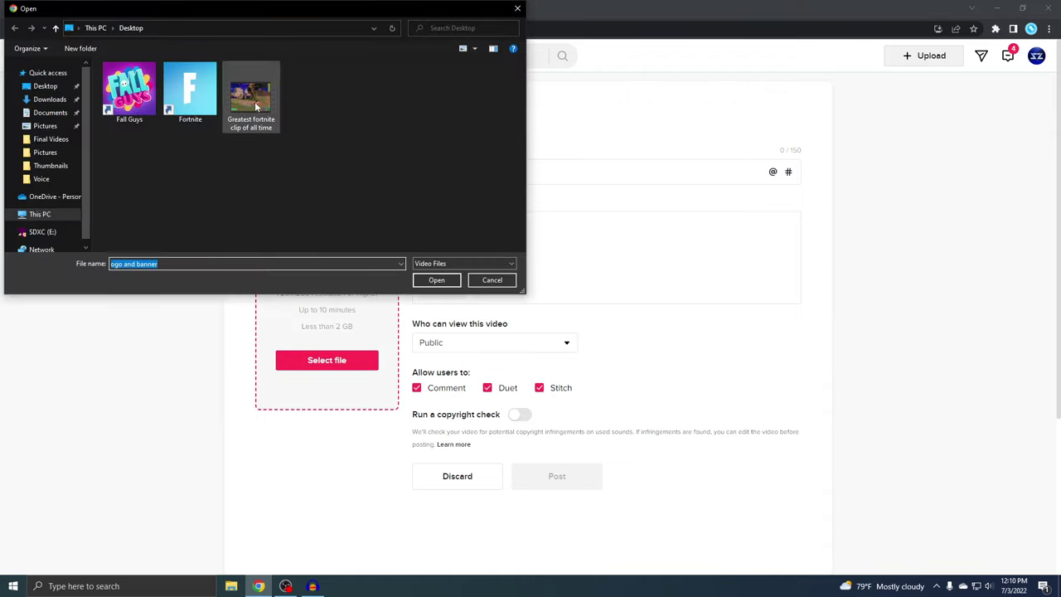
double_click(253, 103)
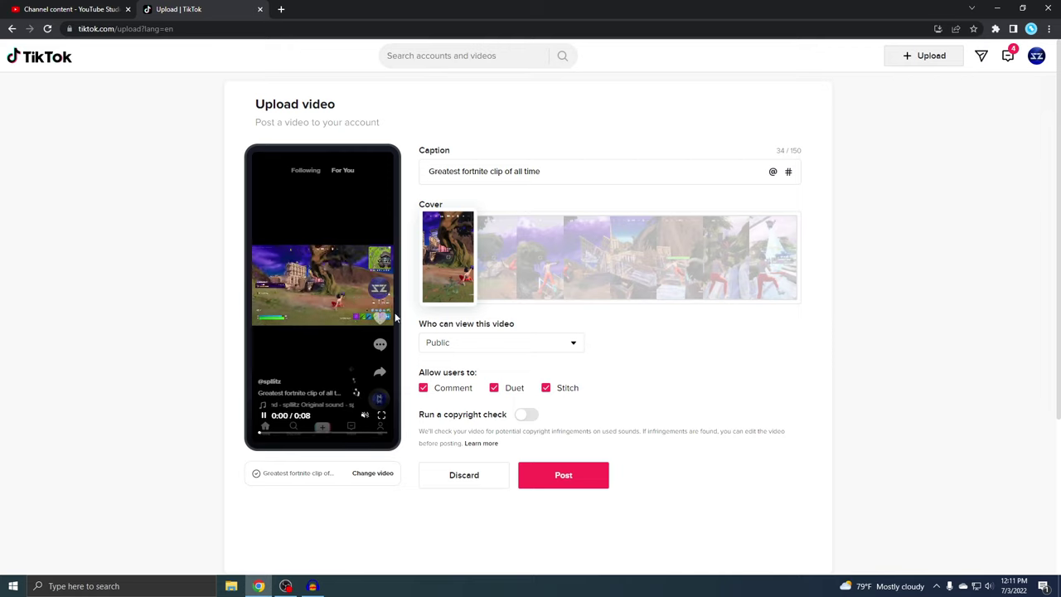
- Restrict the video's viewing permission to Private, post it, and go to the profile
left_click(461, 347)
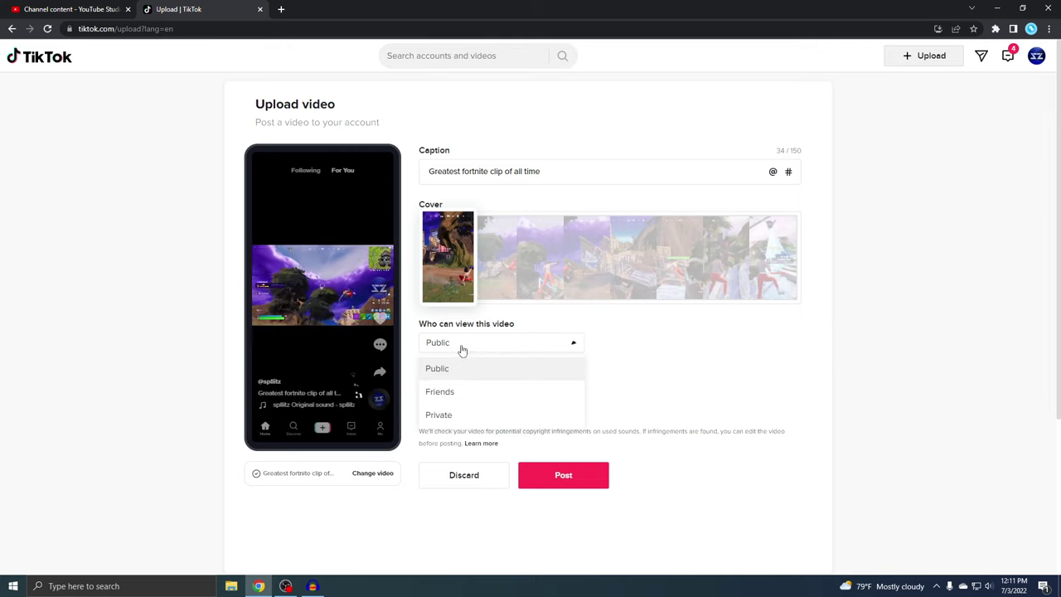
left_click(440, 417)
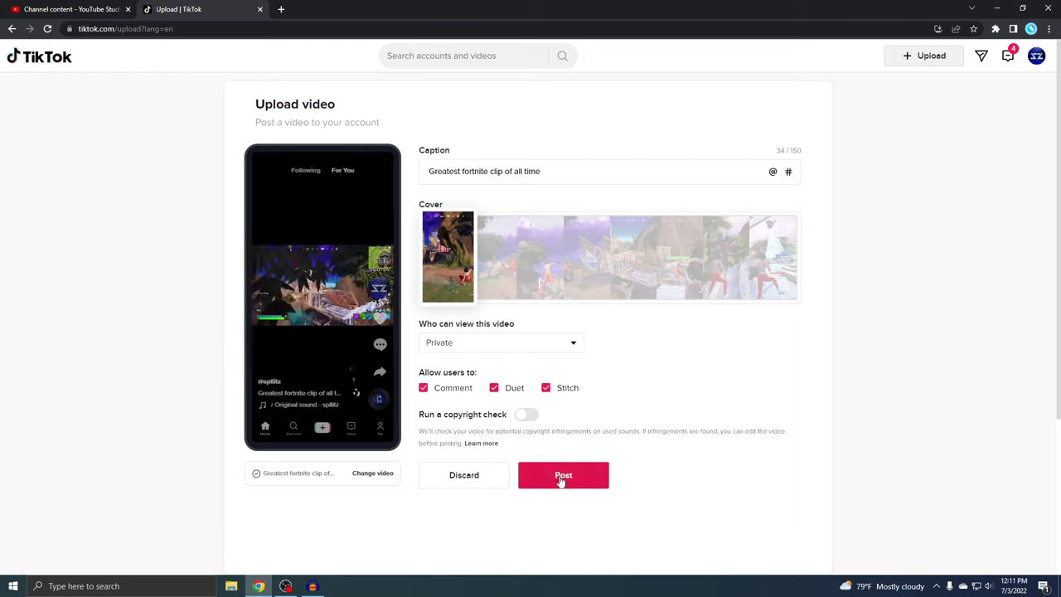
left_click(560, 481)
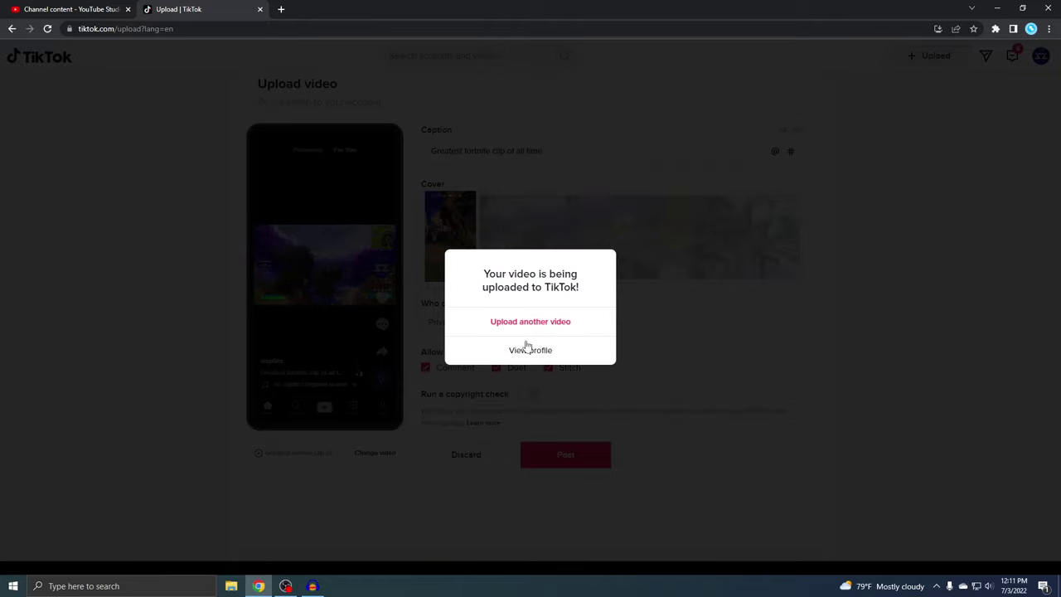
left_click(534, 351)
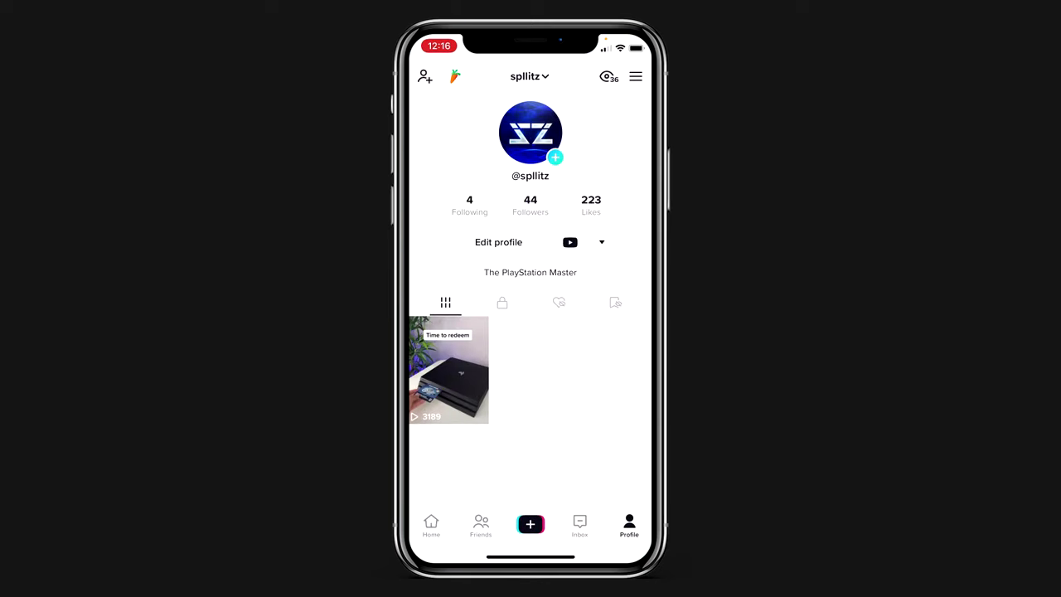
- Open the private Fortnite clip from the TikTok profile on the phone and save the video to the device
left_click(502, 302)
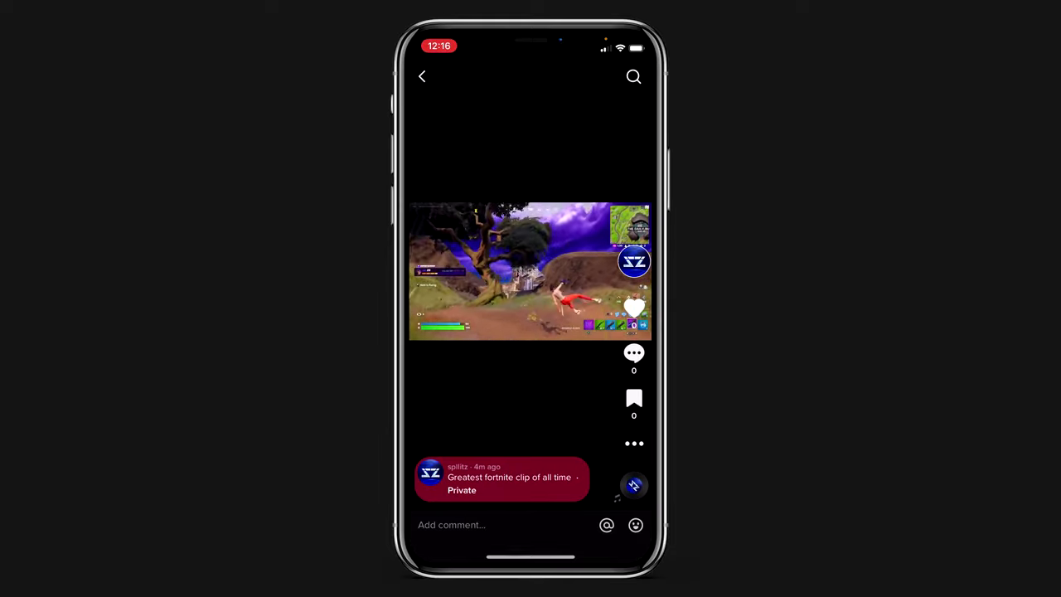
left_click(633, 444)
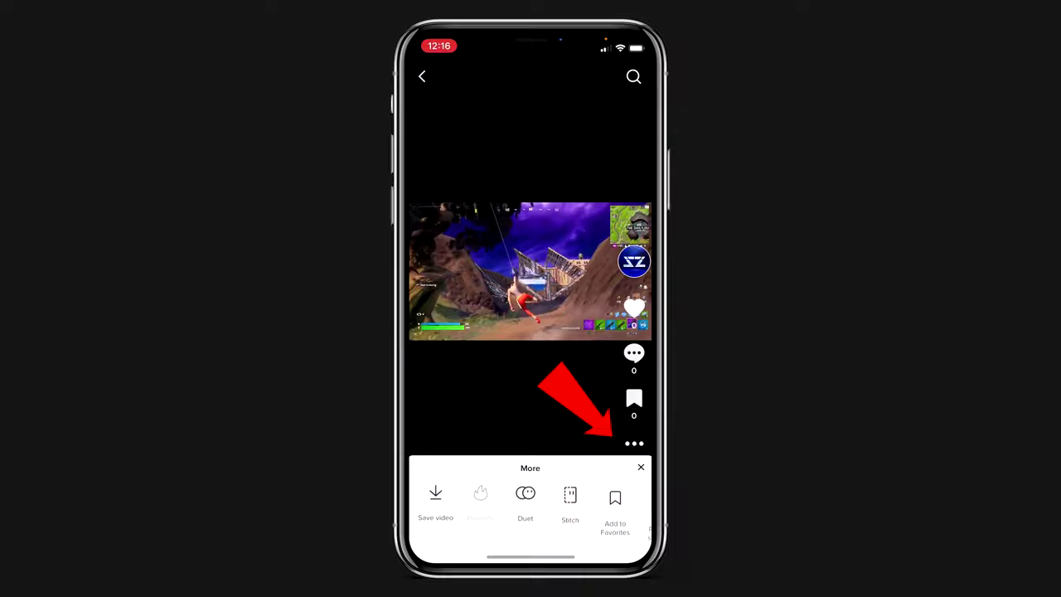
left_click(435, 501)
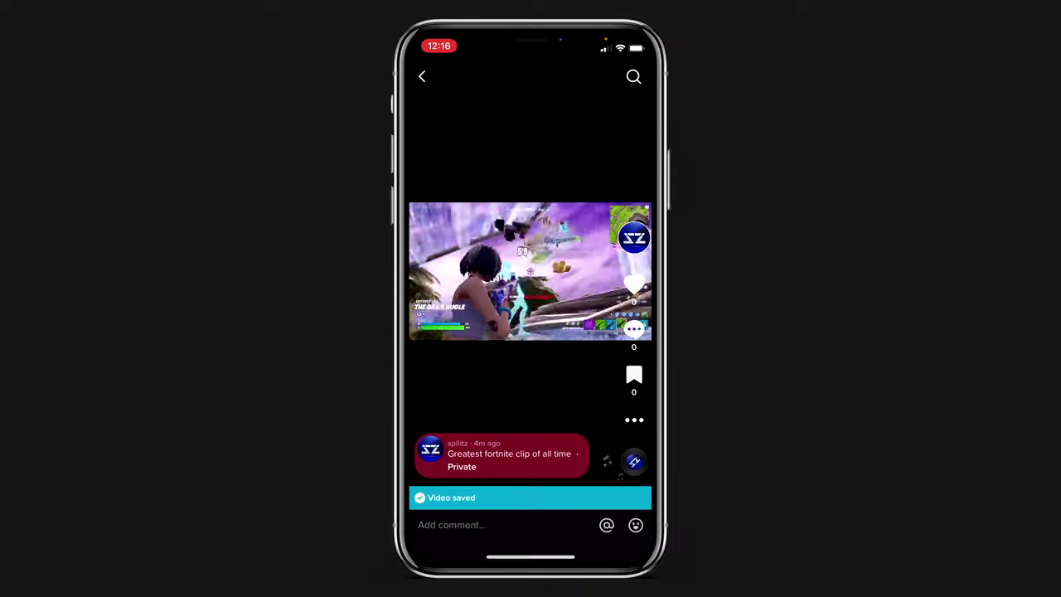
- Check the saved clip in the phone's Photos app and leave the app again
left_click_drag(530, 557, 530, 373)
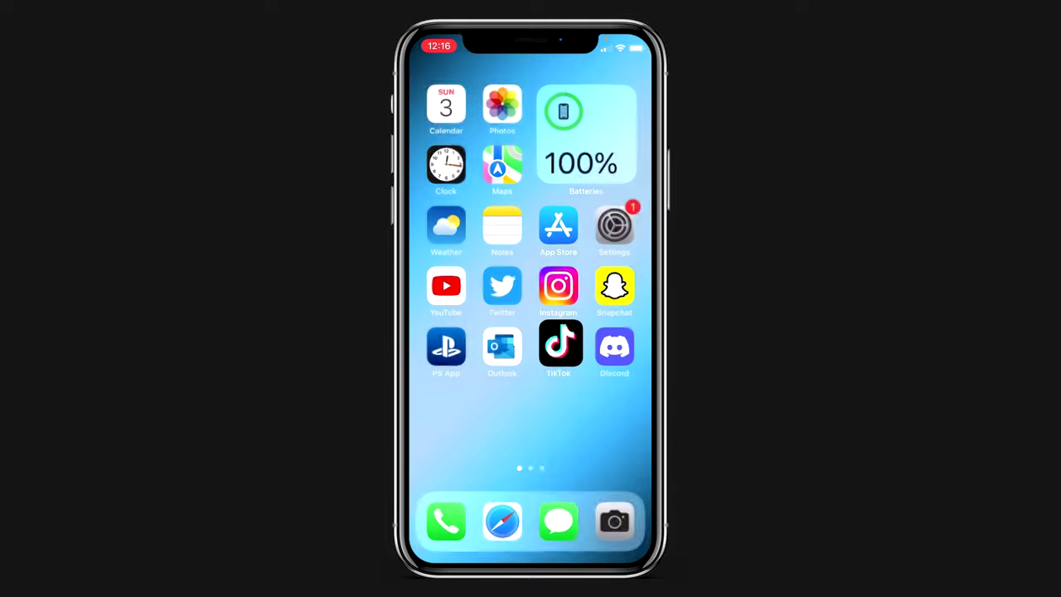
left_click(503, 107)
left_click(612, 334)
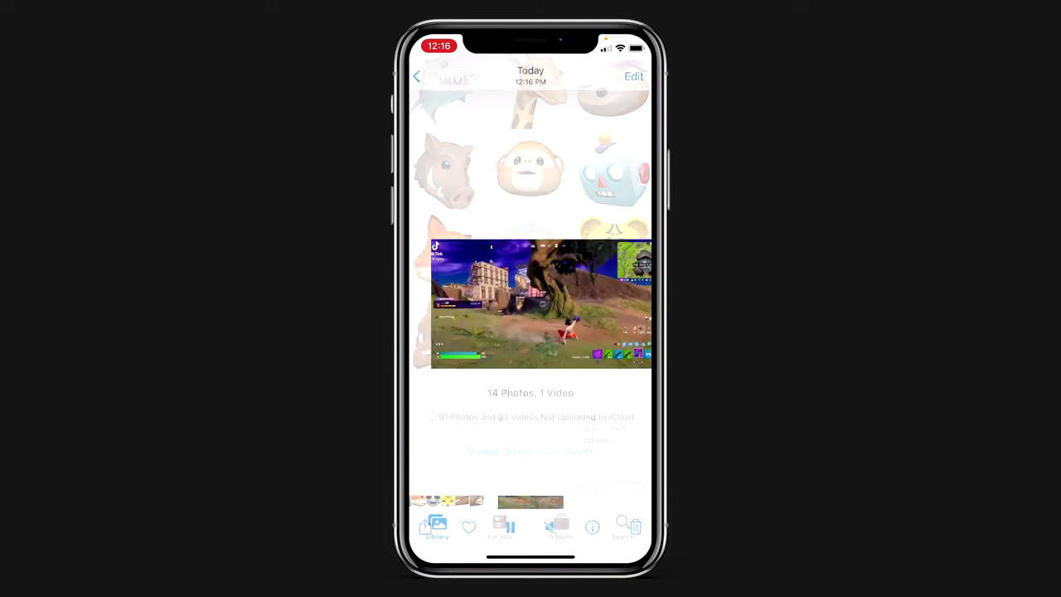
left_click(416, 76)
left_click_drag(531, 557, 530, 372)
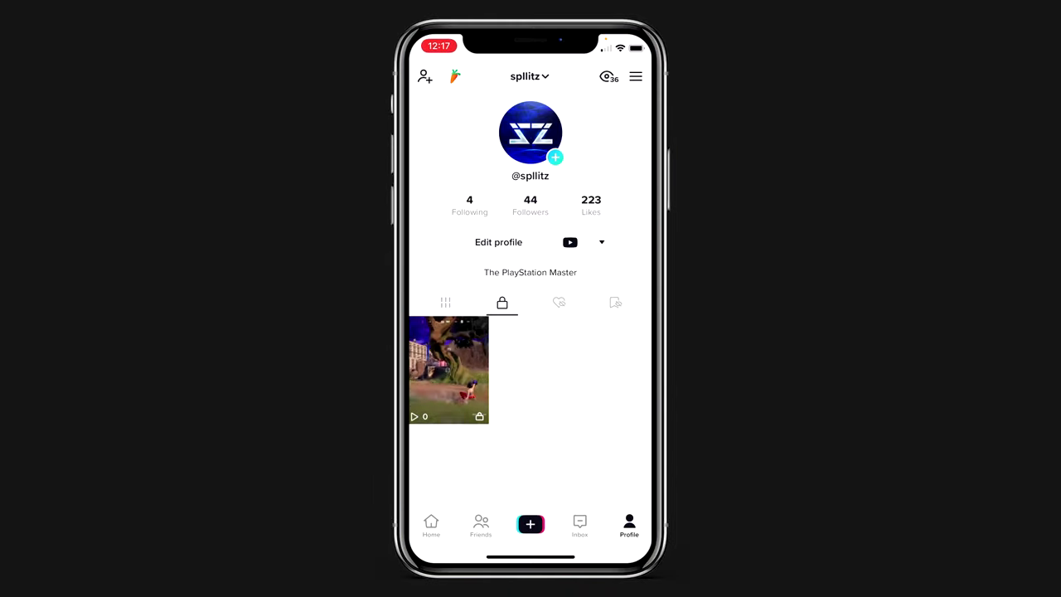
- Start a new TikTok post from the saved Fortnite clip and overlay the text "This clip will get 1mil views"
left_click(531, 524)
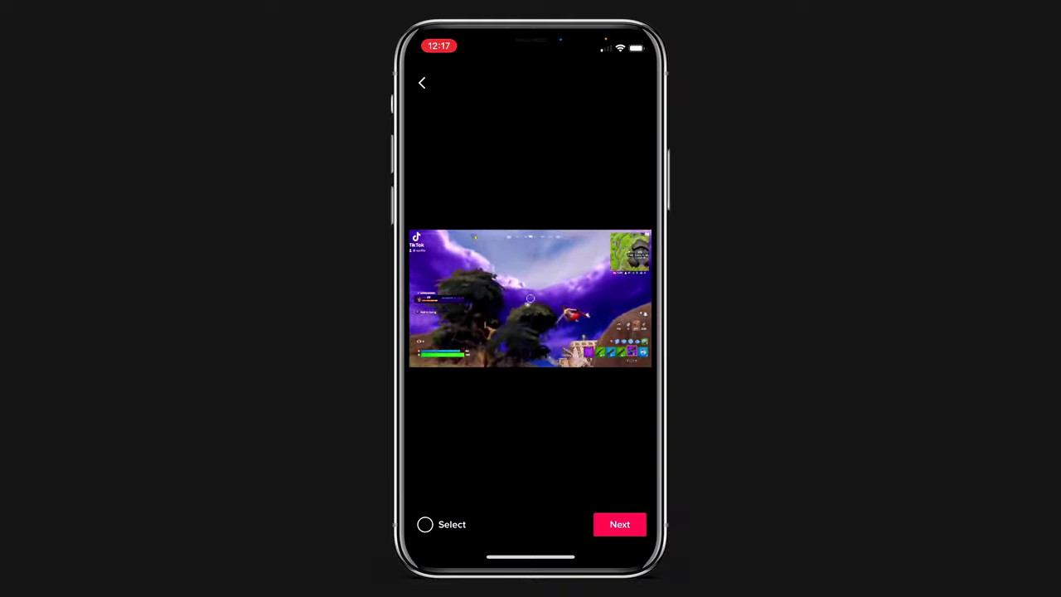
left_click(424, 523)
left_click(620, 524)
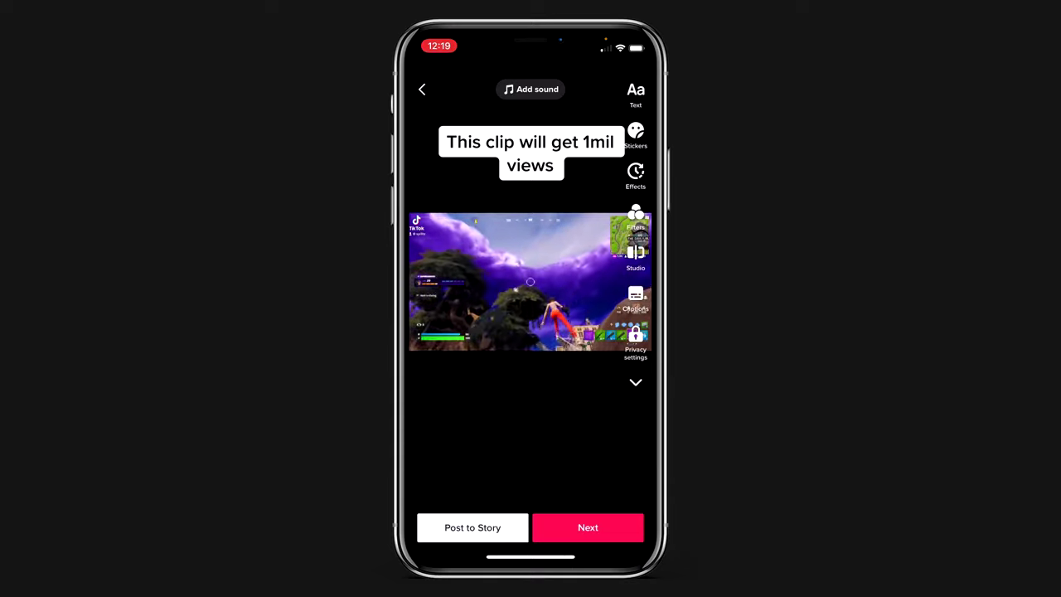
- Caption the clip "This is the greatest fortnite clip of all time #ps4clips #fortniteclips #youtube" and post it for everyone
left_click(588, 527)
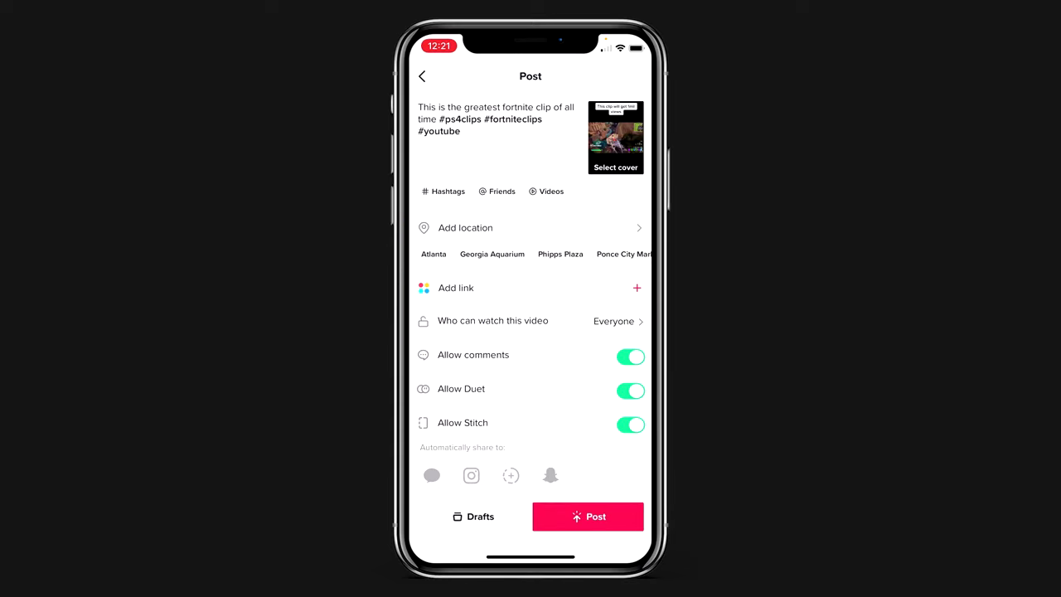
left_click(588, 516)
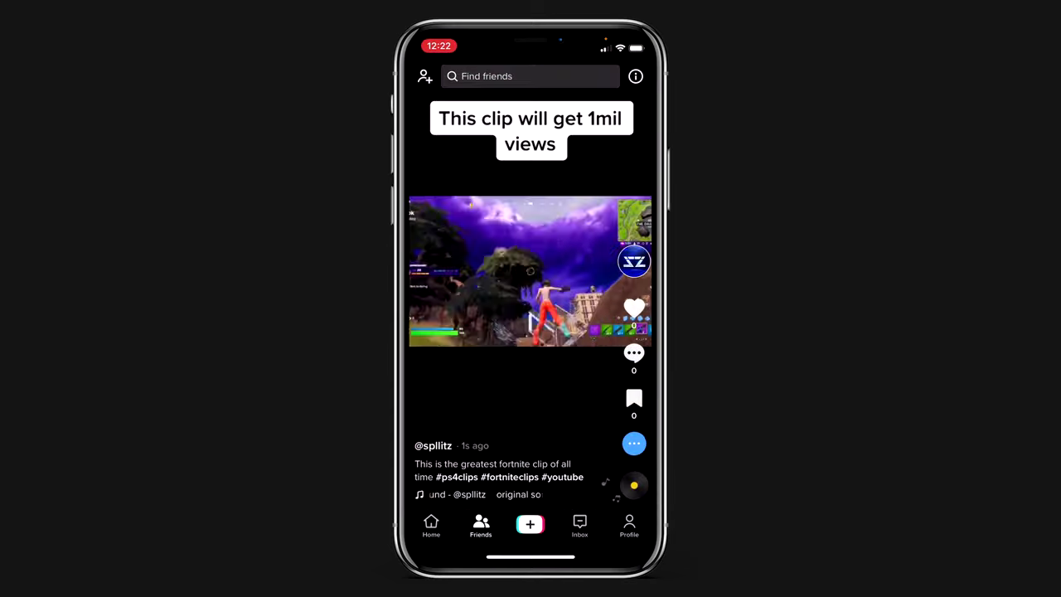